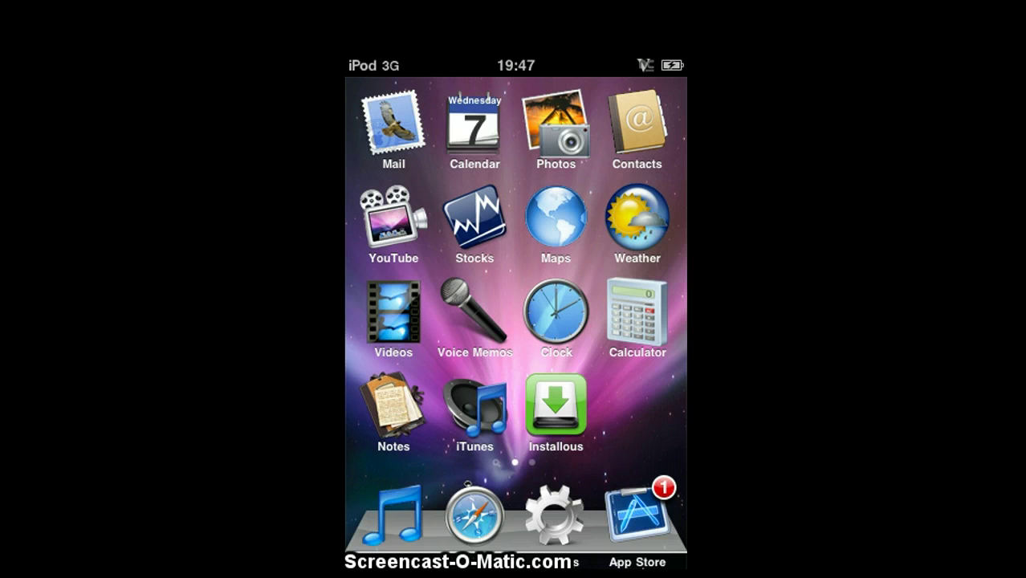
# Step: Switch to Cydia and display its list of package sources in the management section
pyautogui.click(556, 405)
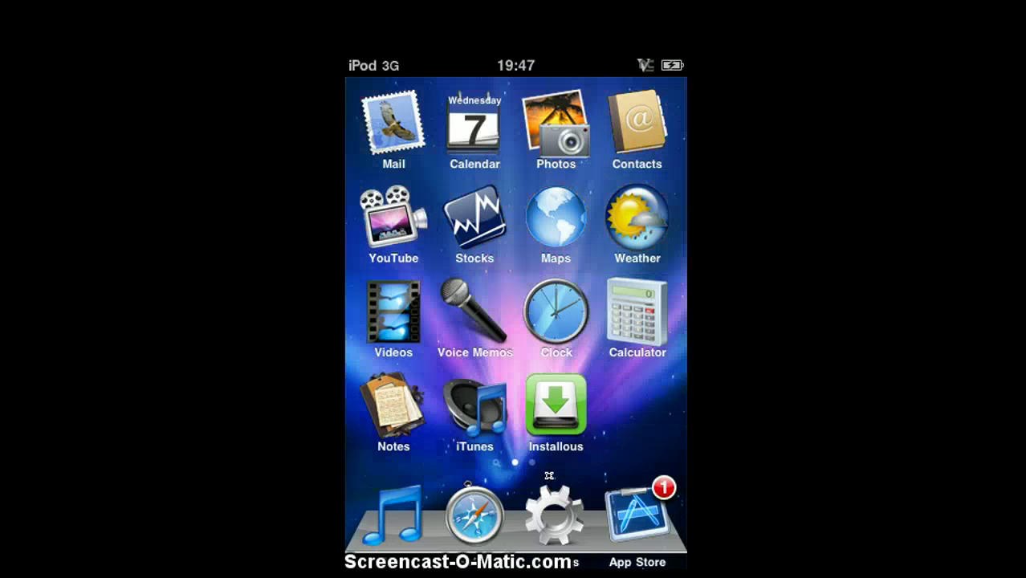
pyautogui.click(636, 419)
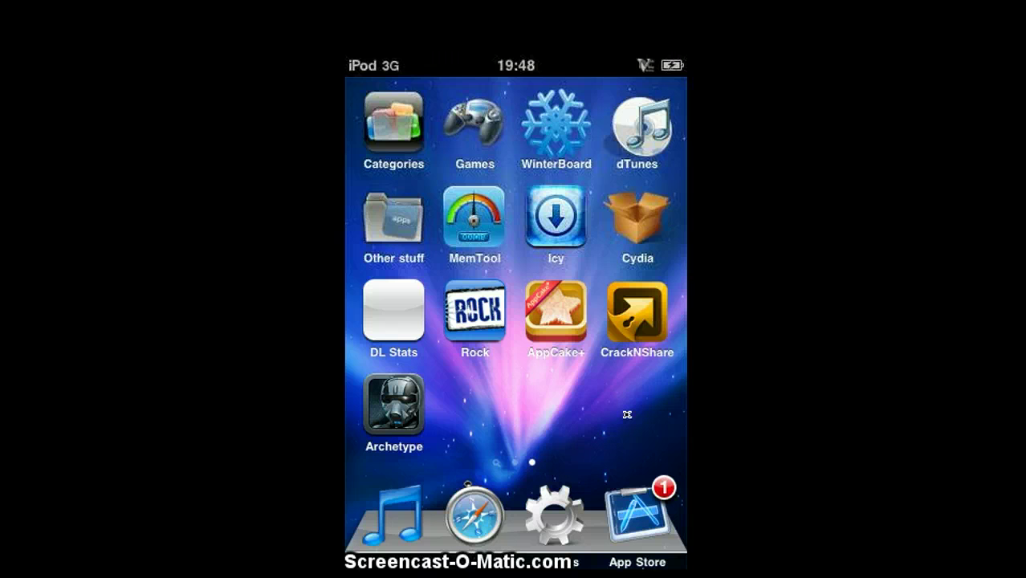
pyautogui.click(623, 408)
pyautogui.click(636, 219)
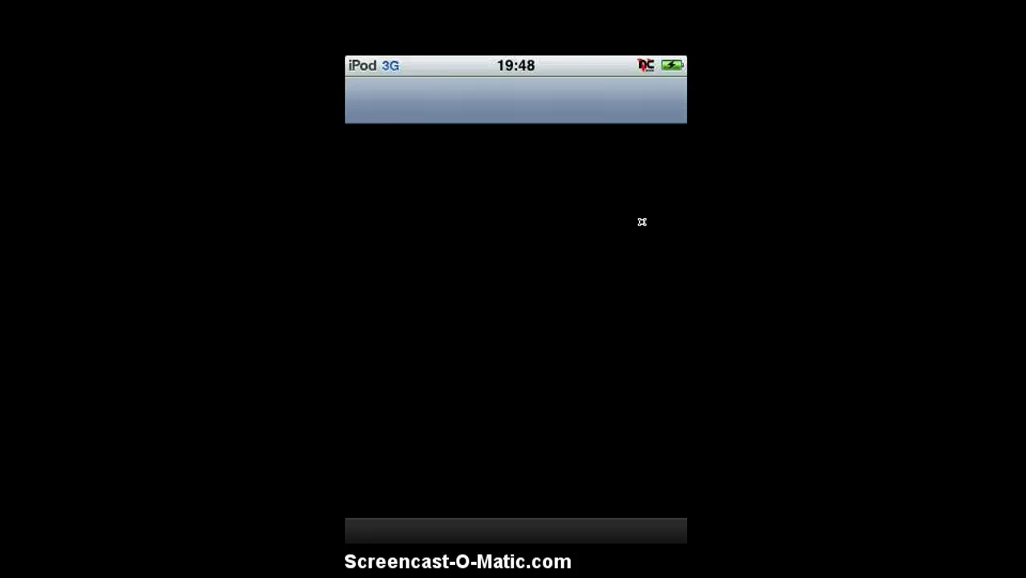
pyautogui.click(639, 339)
pyautogui.click(588, 558)
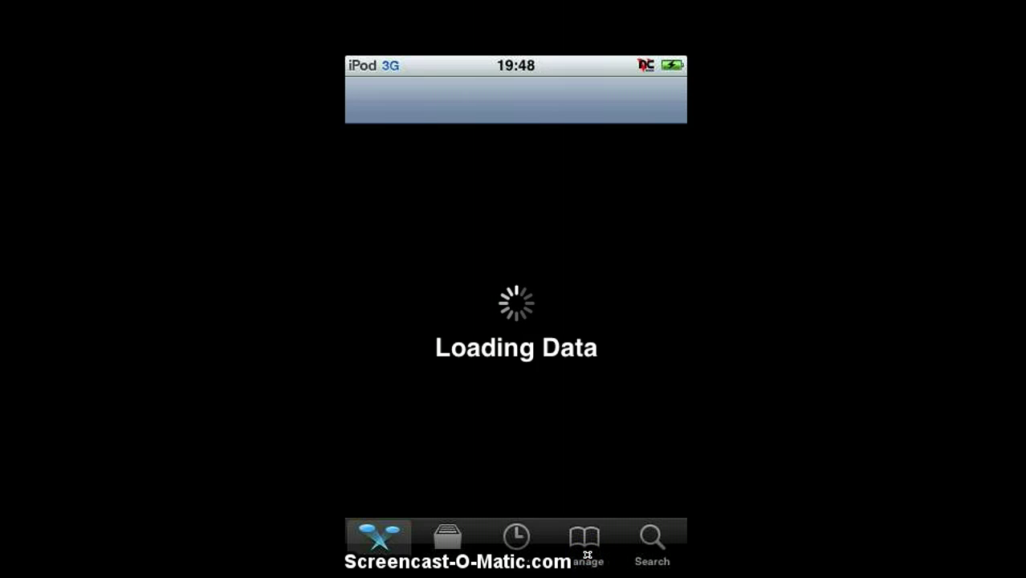
pyautogui.click(582, 534)
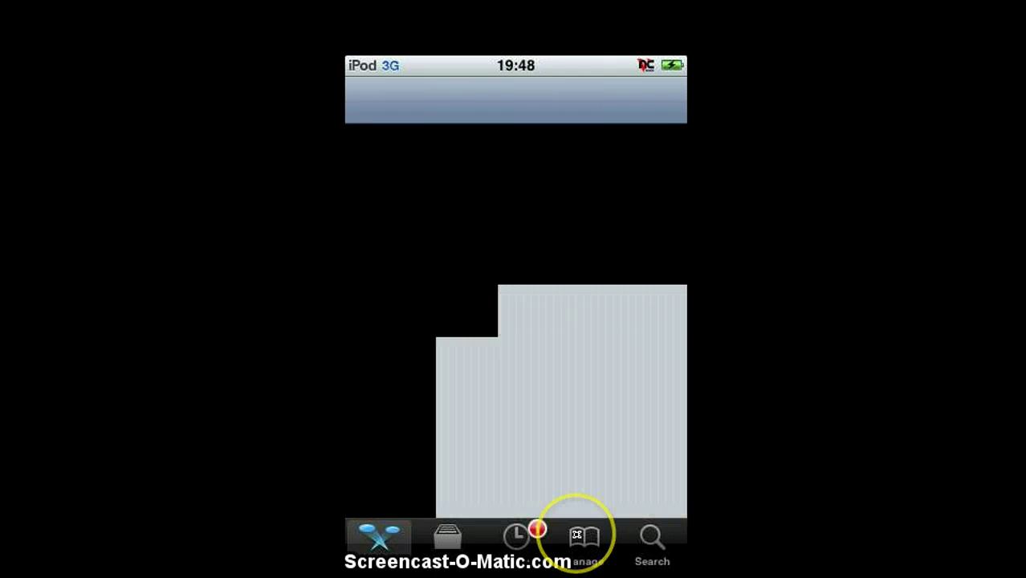
pyautogui.moveTo(553, 257); pyautogui.dragTo(604, 186)
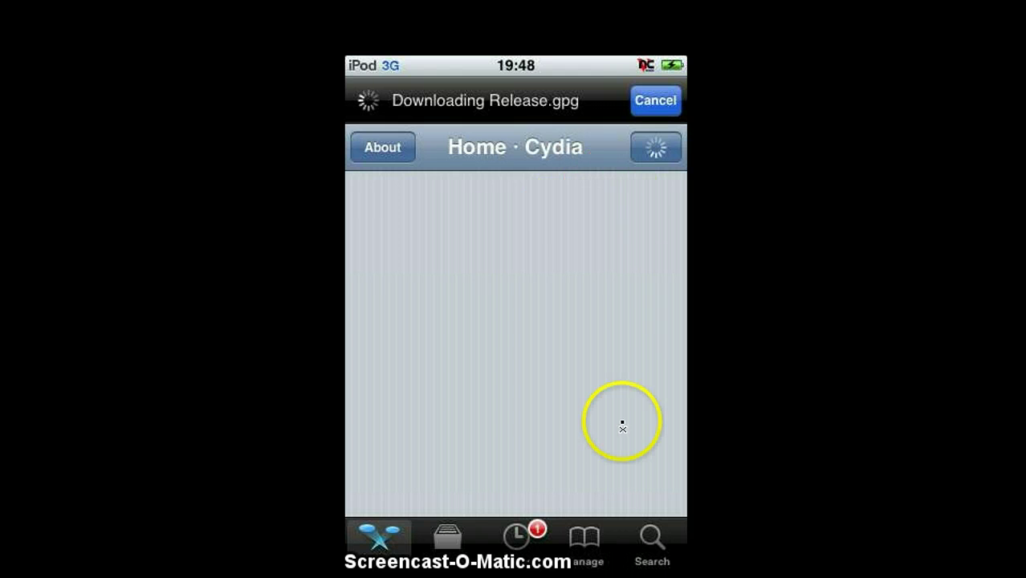
pyautogui.click(585, 540)
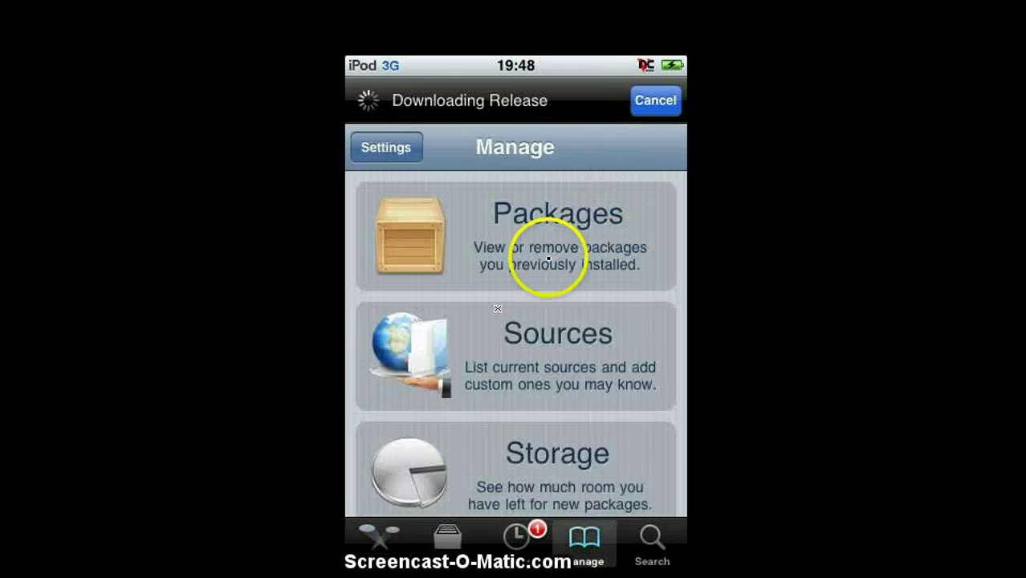
pyautogui.click(455, 357)
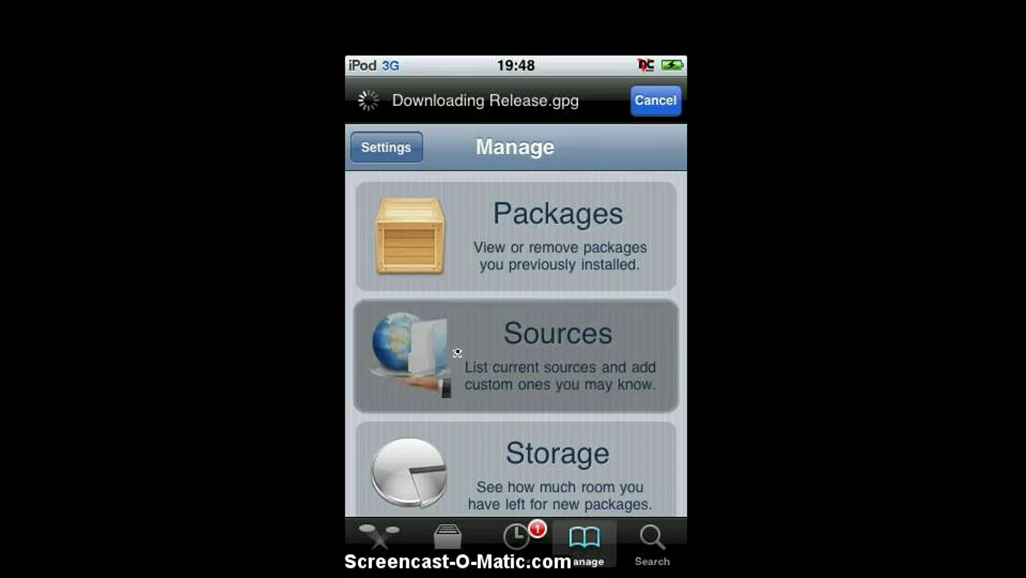
pyautogui.click(657, 147)
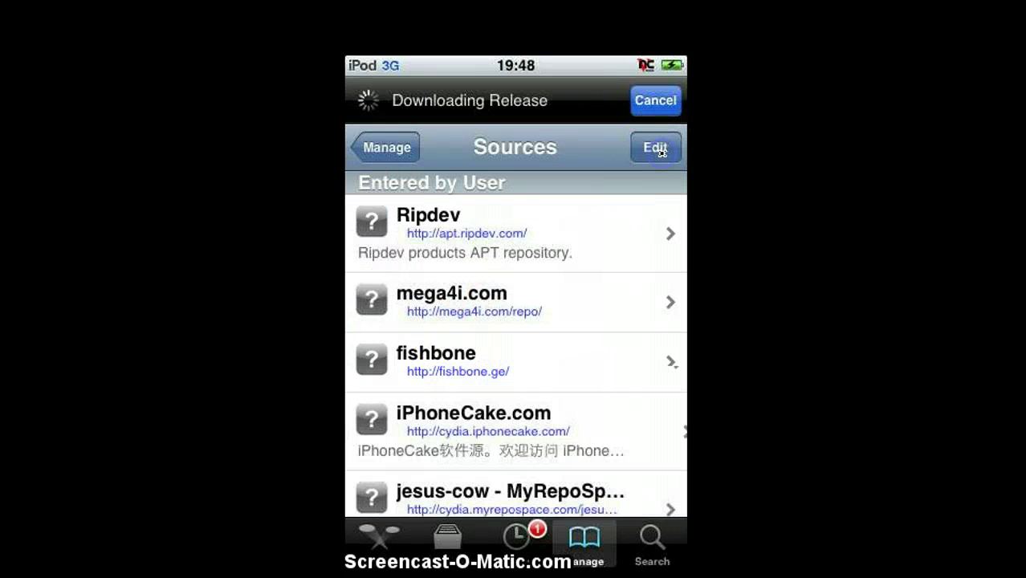
pyautogui.click(375, 149)
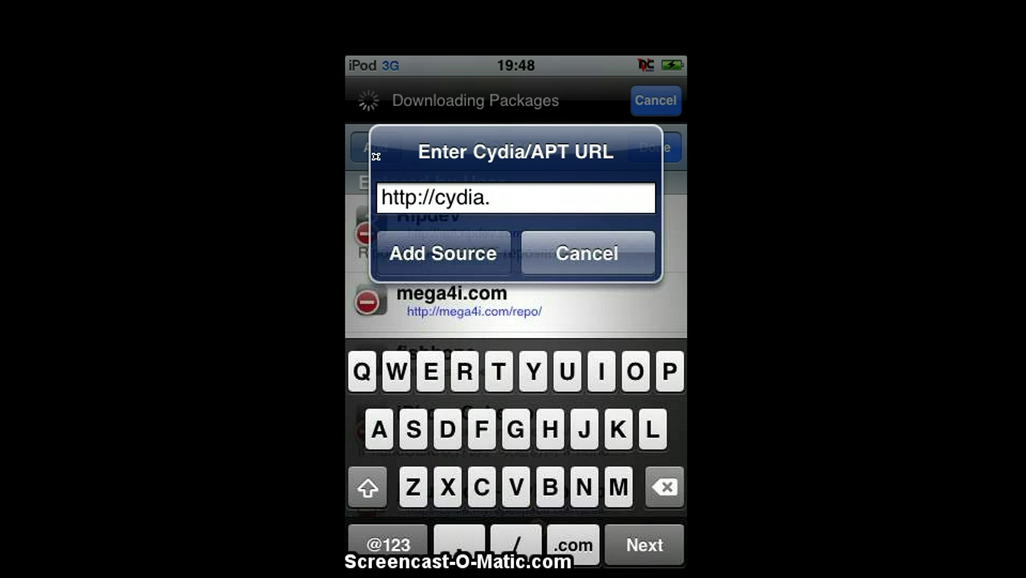
pyautogui.write('iph')
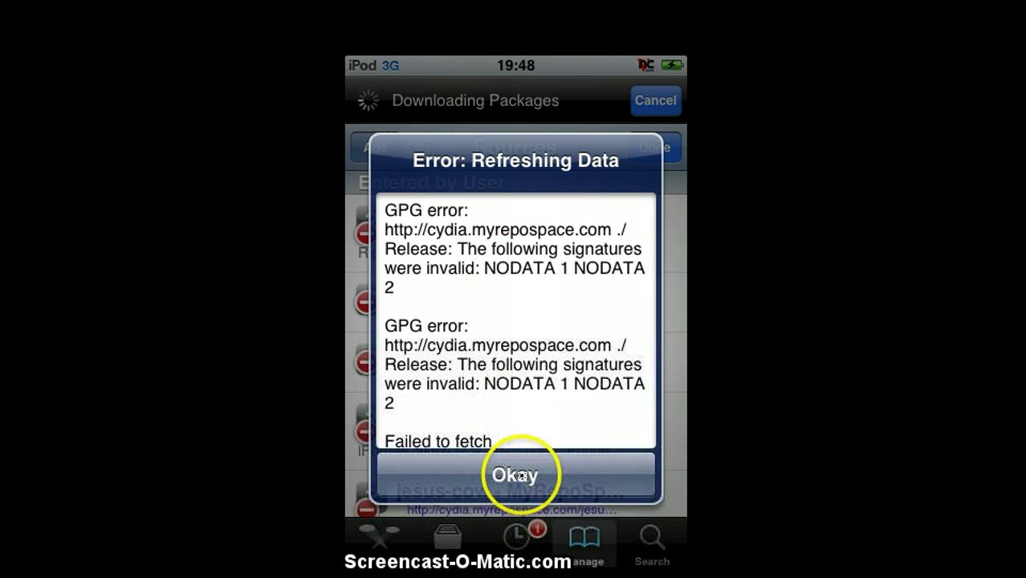
pyautogui.click(461, 483)
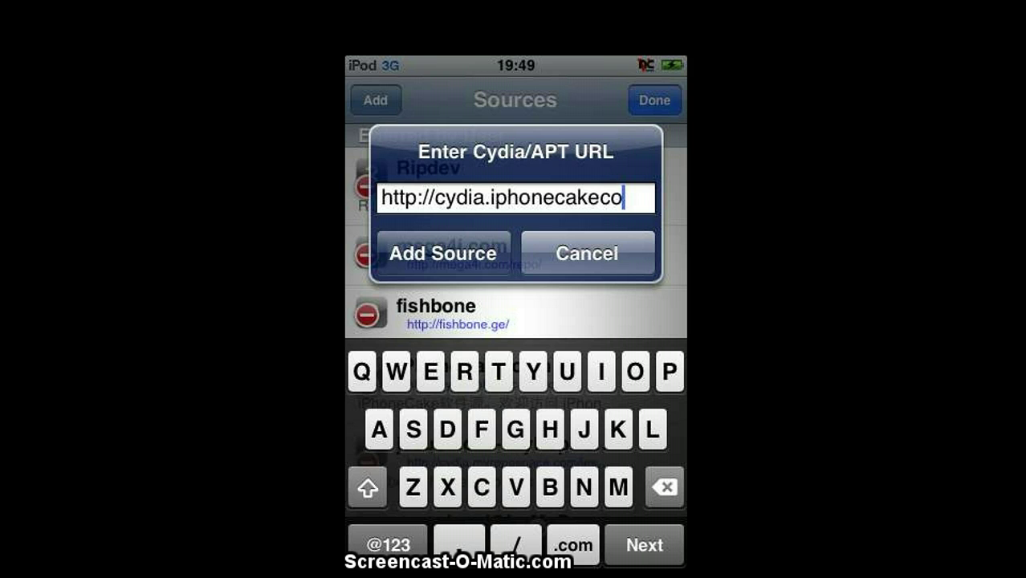
pyautogui.click(630, 205)
pyautogui.press('BackSpace')
pyautogui.press('BackSpace')
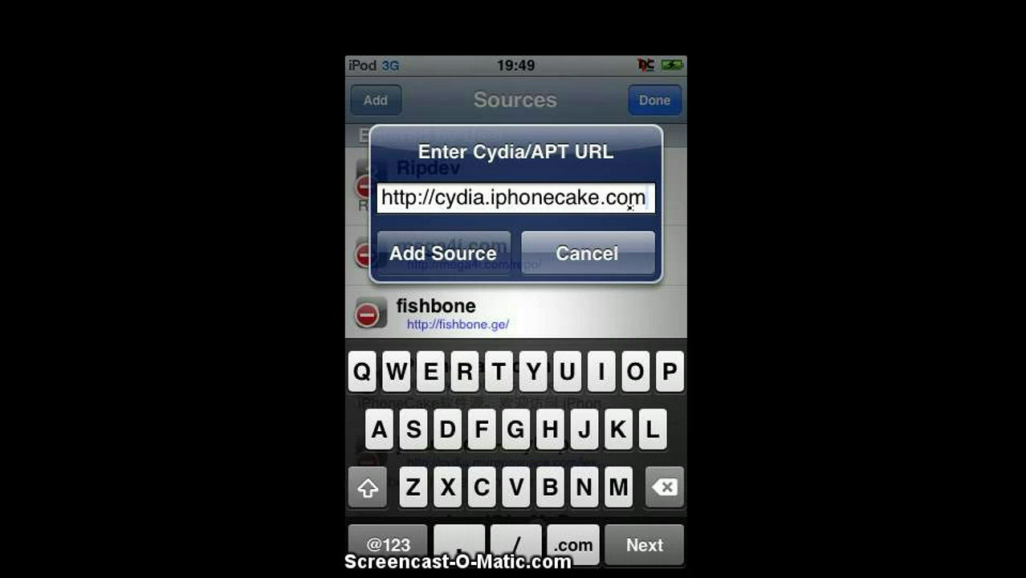
pyautogui.write('/')
pyautogui.click(426, 259)
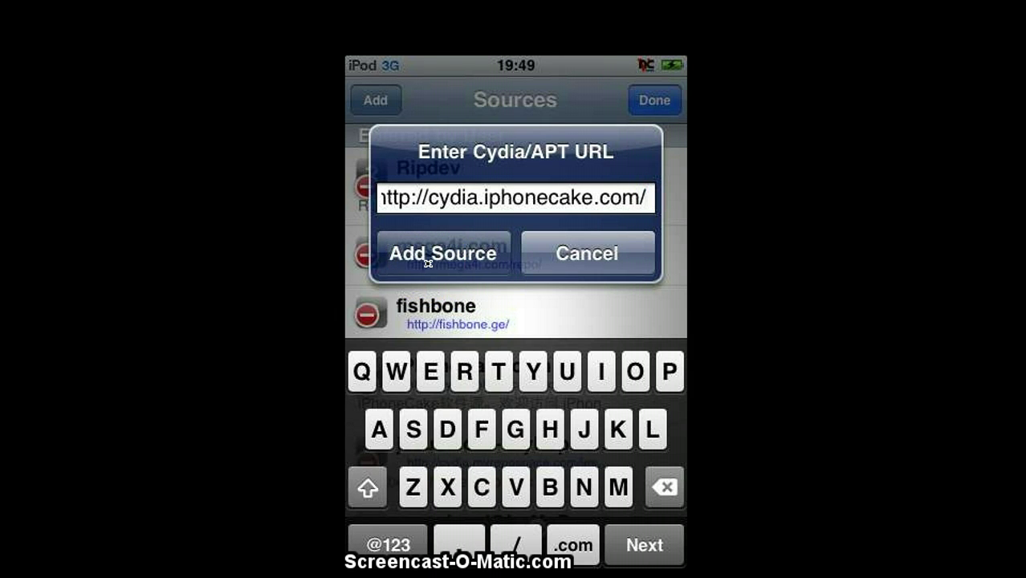
pyautogui.click(647, 103)
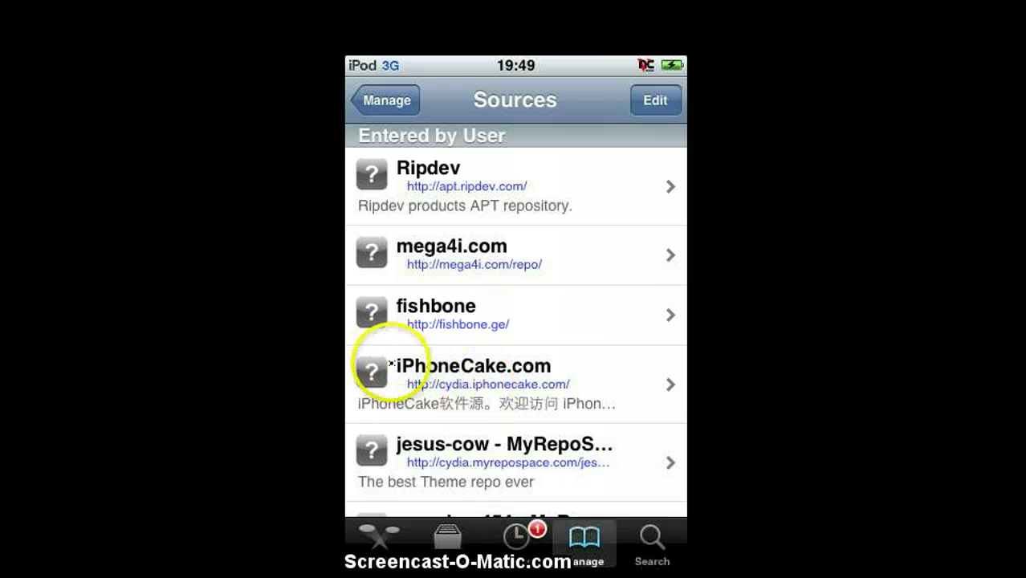
# Step: View the packages offered by the iPhoneCake.com source and return to the home screen
pyautogui.click(556, 385)
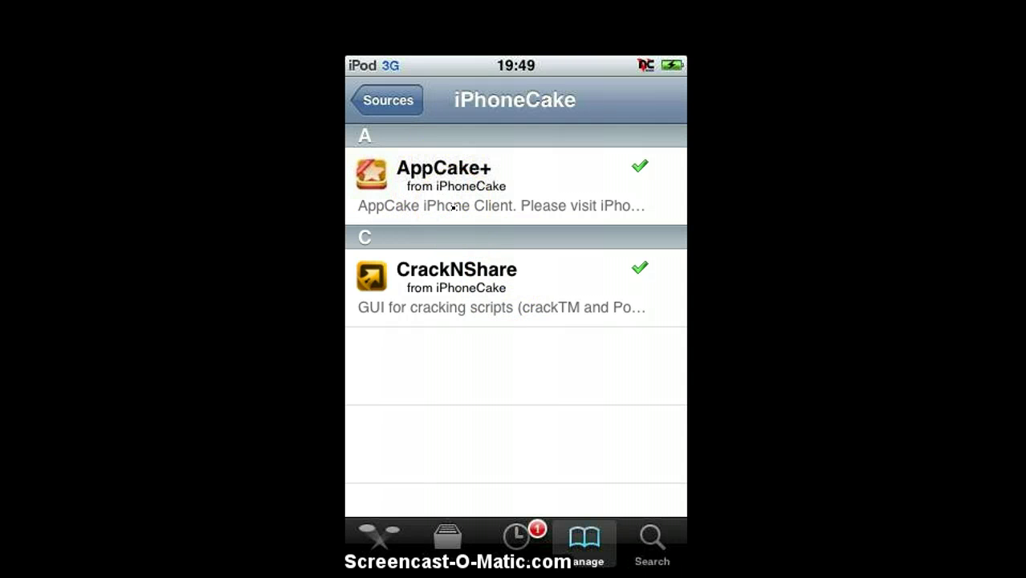
pyautogui.press('Home')
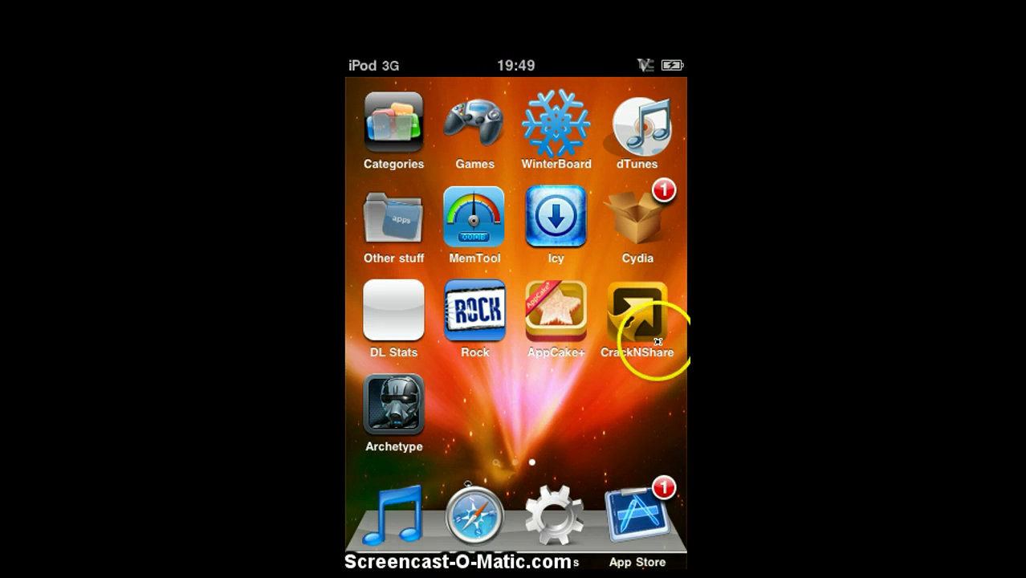
# Step: Switch to CrackNShare and set its cracking tool to CrackTM in the settings
pyautogui.click(654, 336)
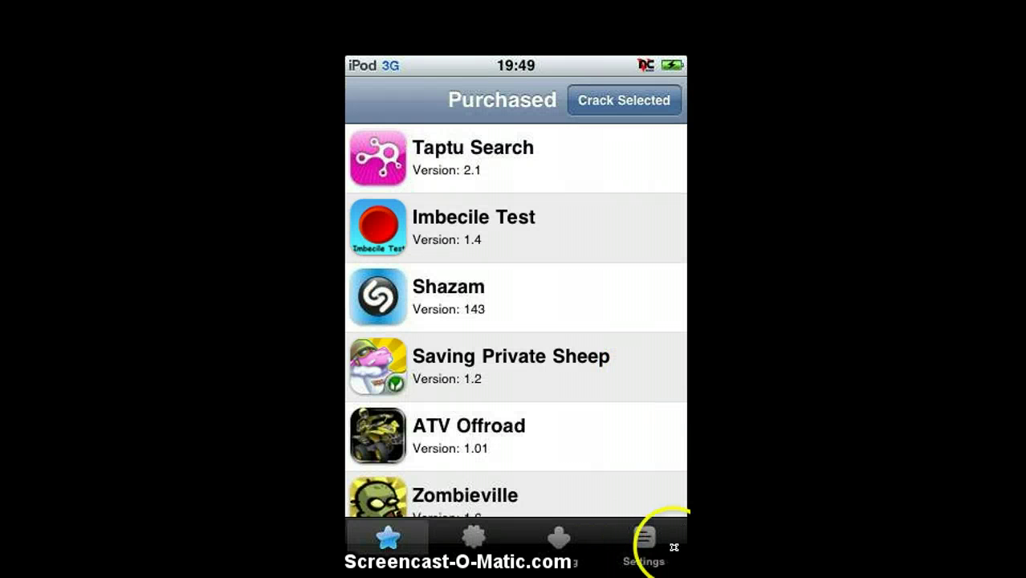
pyautogui.click(643, 547)
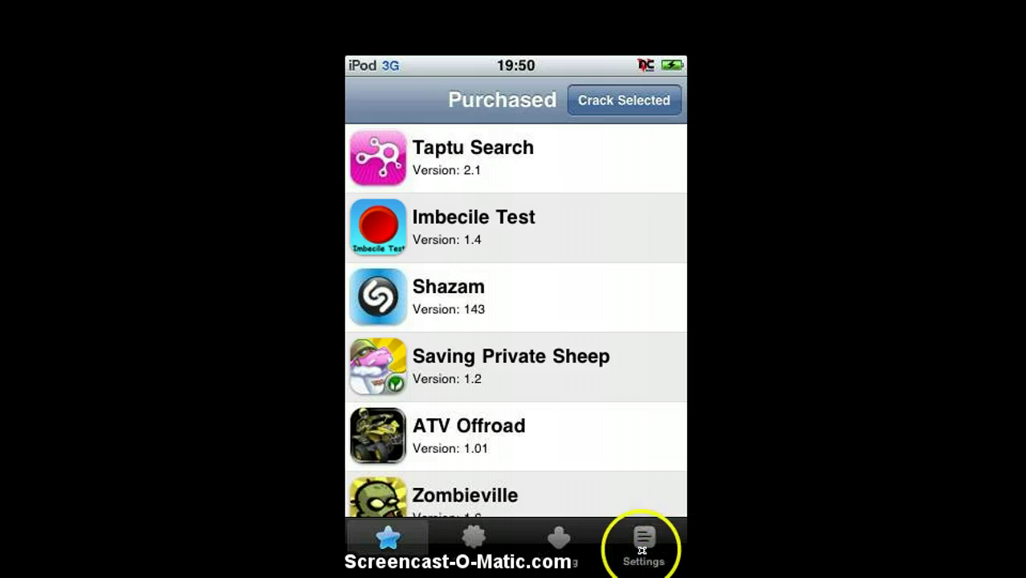
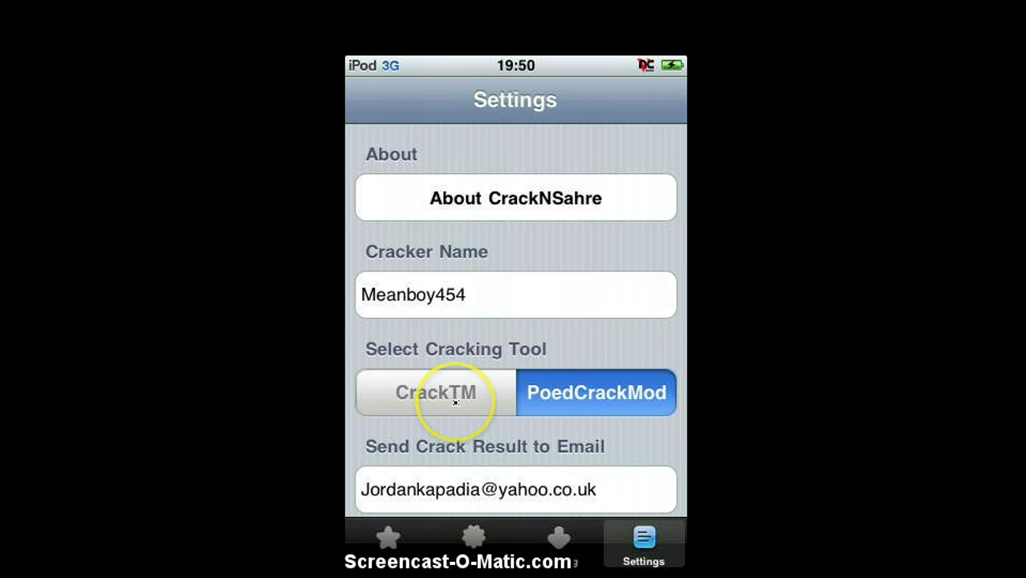
pyautogui.click(455, 403)
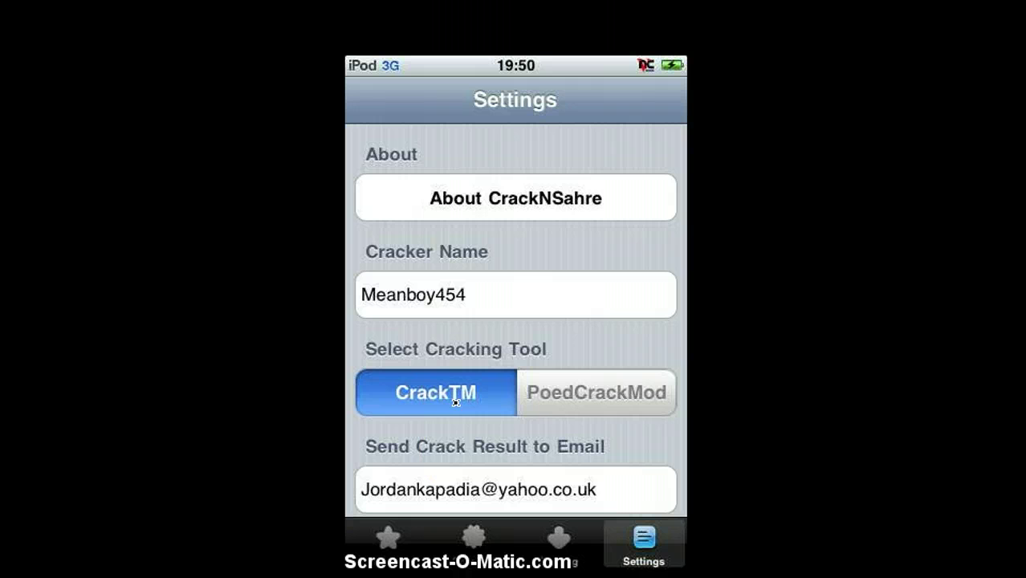
# Step: Mark You Vs Wall in the list of purchased apps and look through the apps below it
pyautogui.click(393, 538)
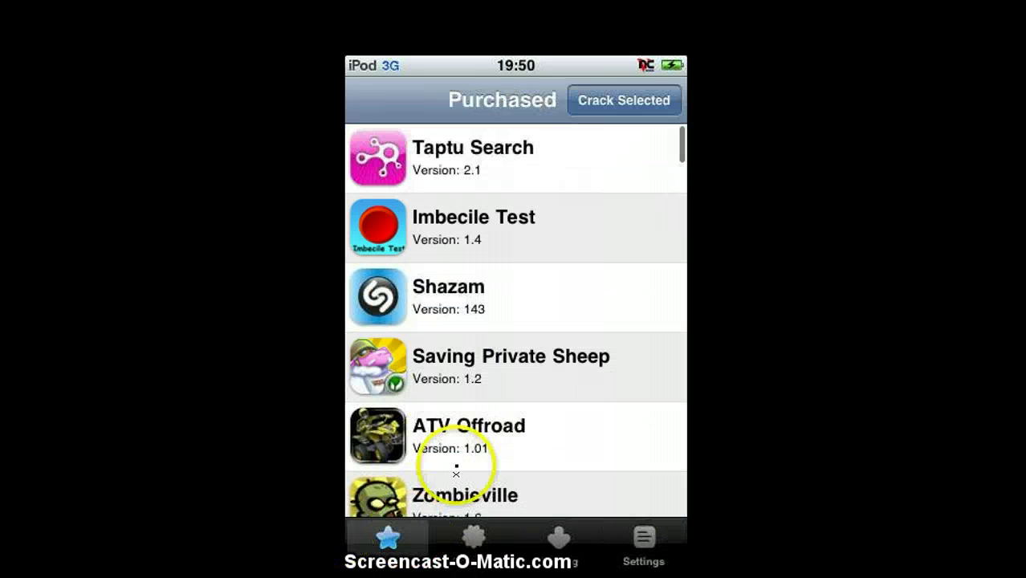
pyautogui.scroll(-10, 498, 454)
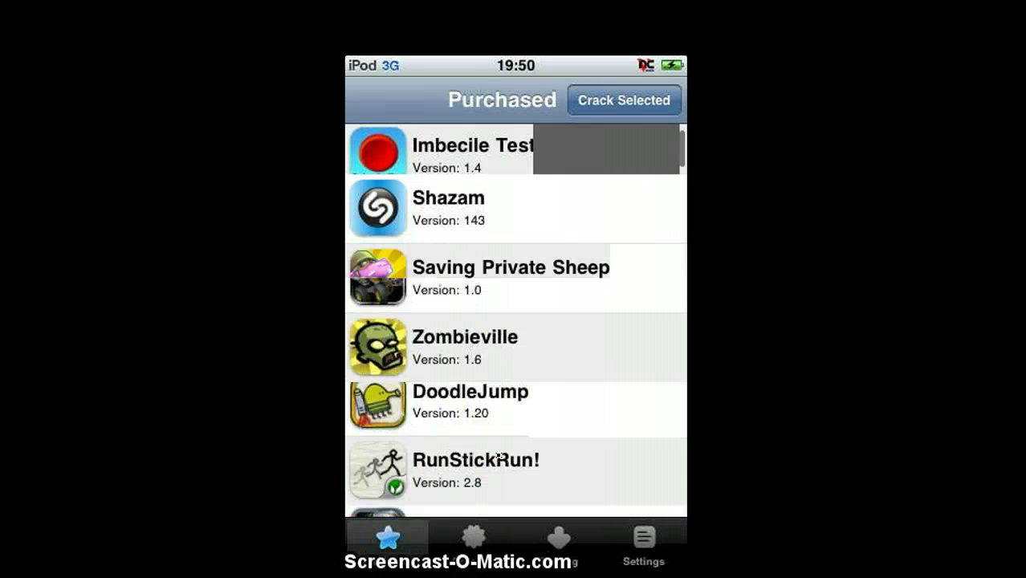
pyautogui.scroll(-5, 498, 455)
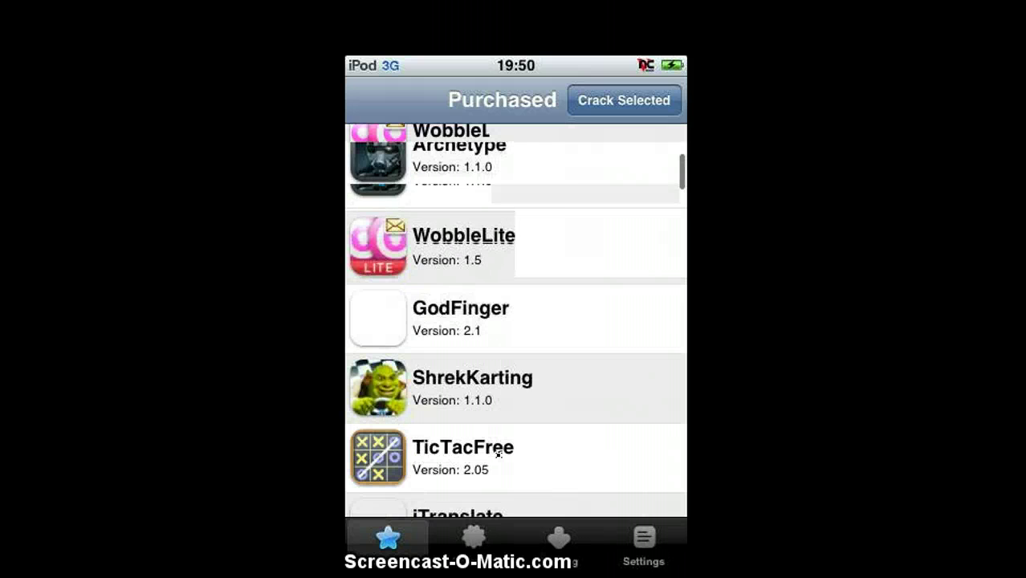
pyautogui.scroll(-5, 498, 455)
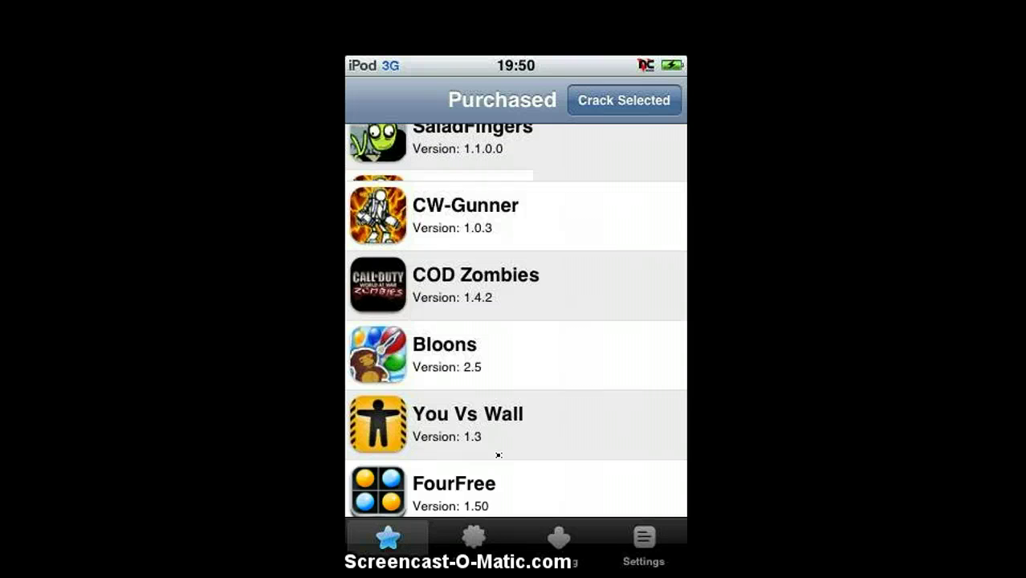
pyautogui.click(498, 454)
pyautogui.scroll(-4, 498, 454)
pyautogui.scroll(-3, 498, 454)
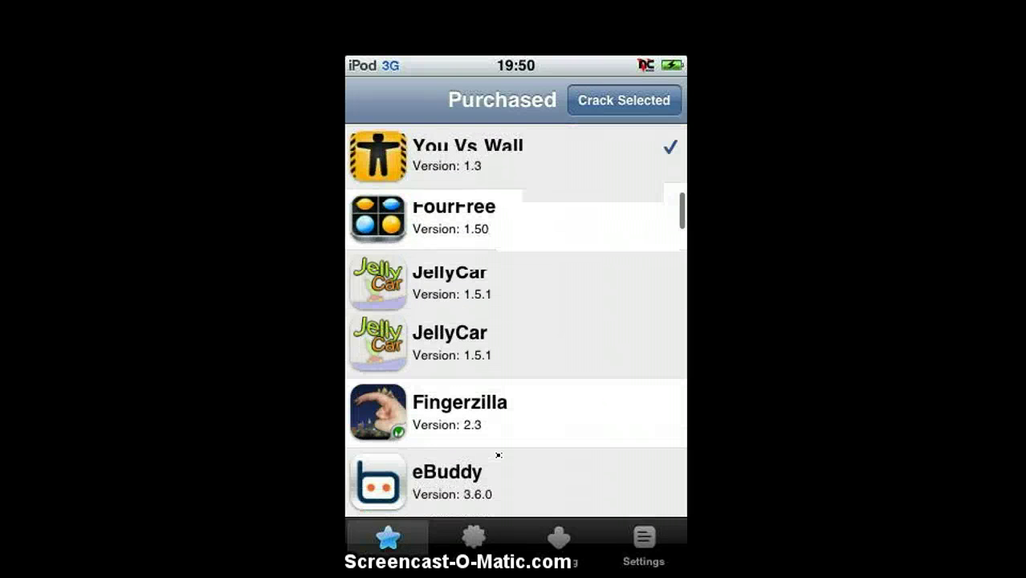
pyautogui.scroll(-3, 498, 455)
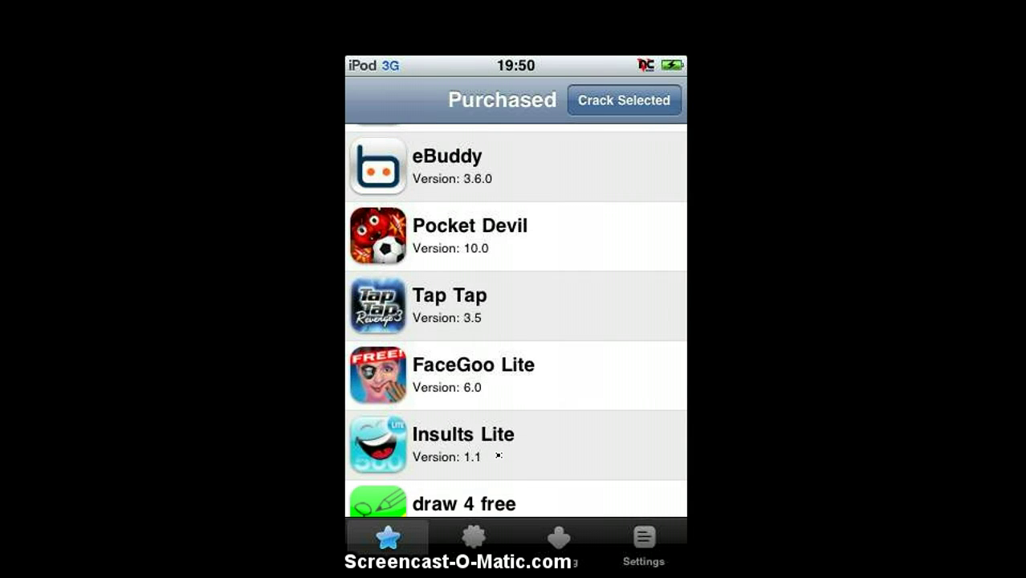
# Step: Mark WobbleLite in the purchased apps list and start cracking the selected apps
pyautogui.scroll(10, 498, 456)
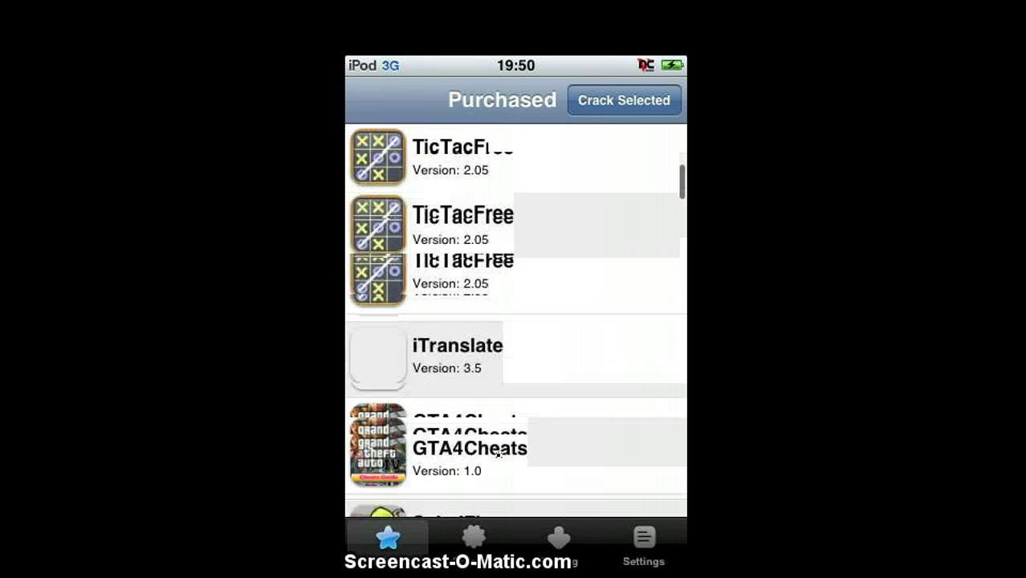
pyautogui.scroll(4, 498, 455)
pyautogui.click(514, 259)
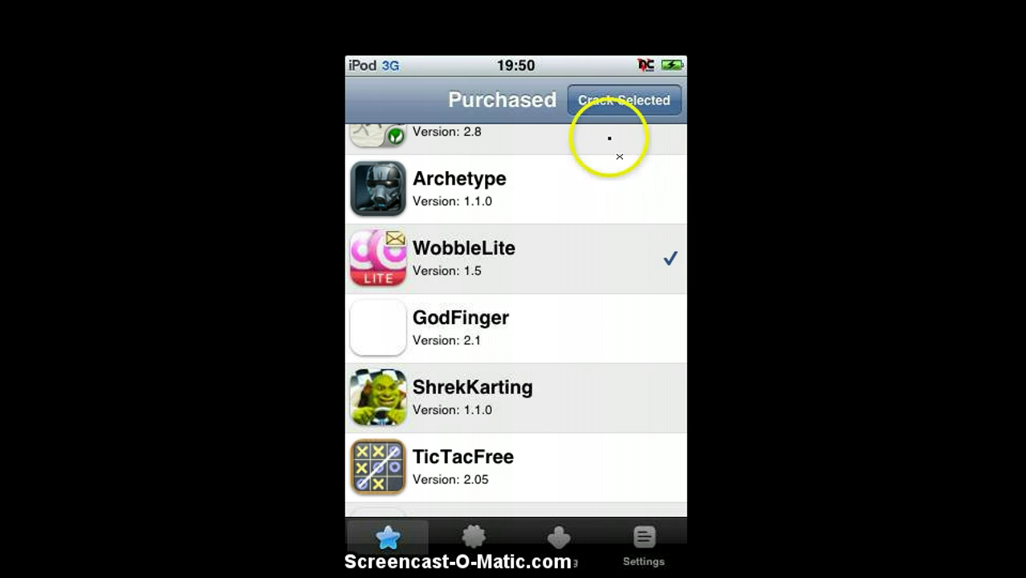
pyautogui.click(608, 102)
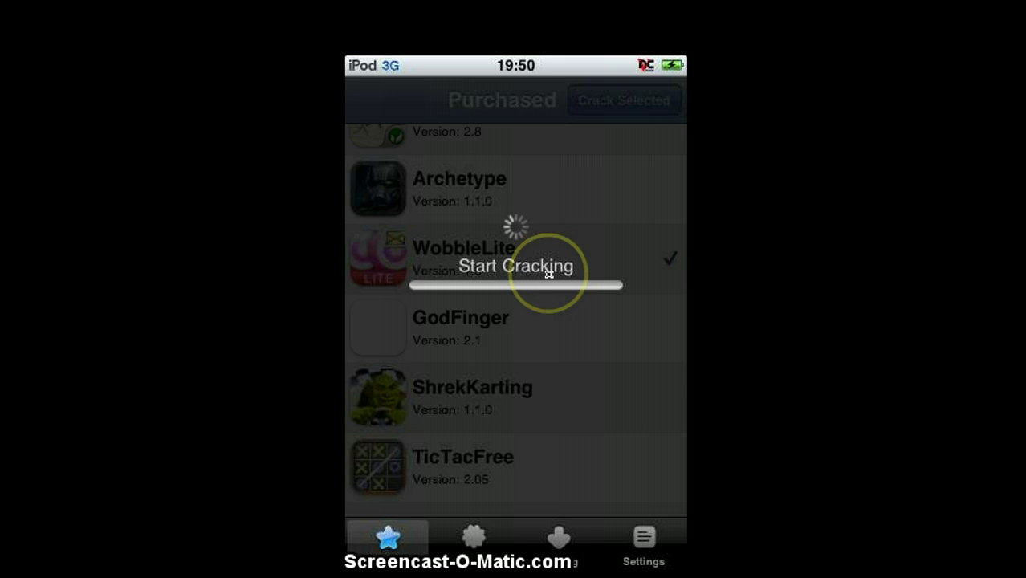
# Step: Mark the CODZombies-v1.4.2 file in the list of cracked apps and leave that list
pyautogui.click(495, 554)
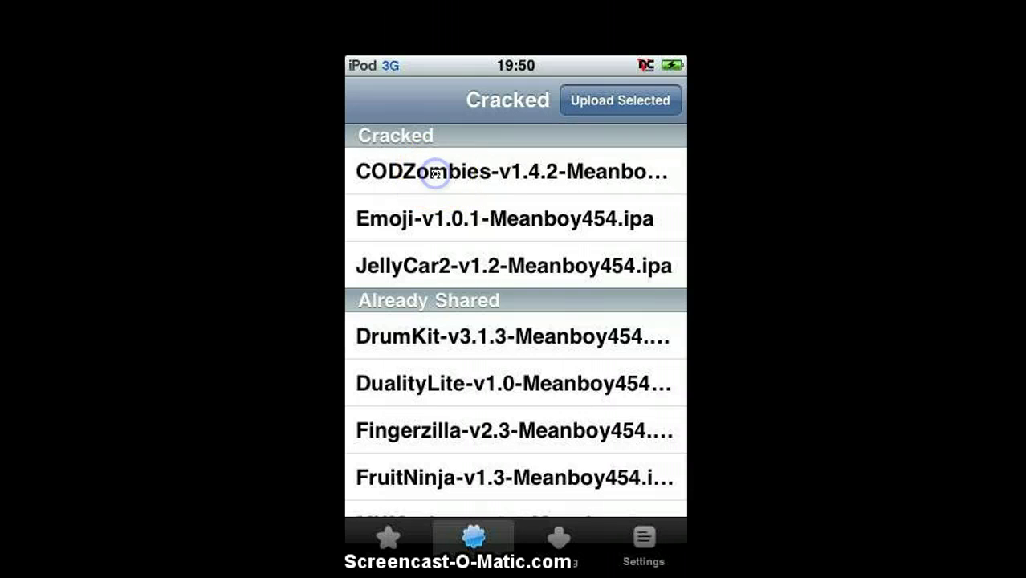
pyautogui.click(434, 174)
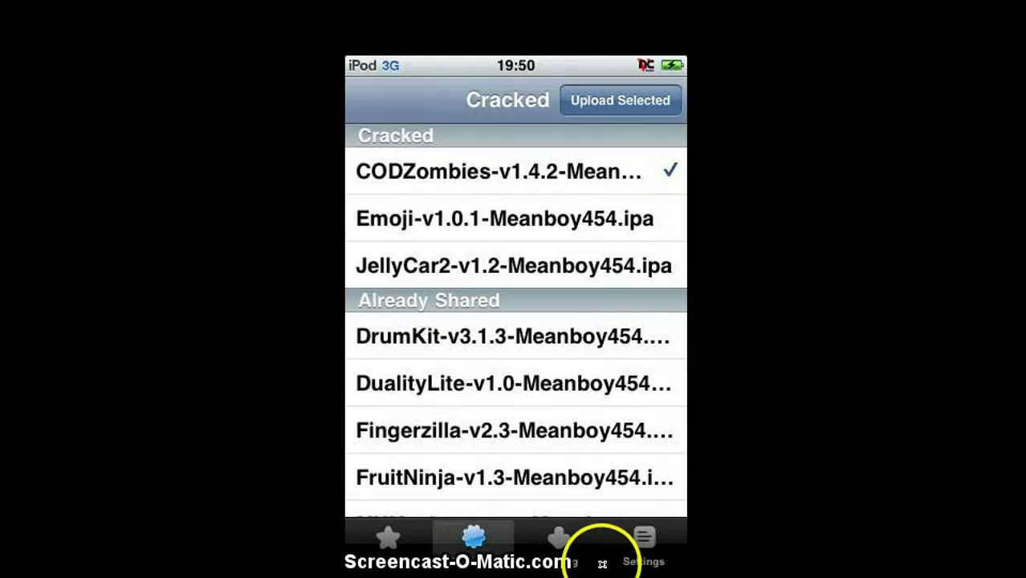
pyautogui.click(560, 538)
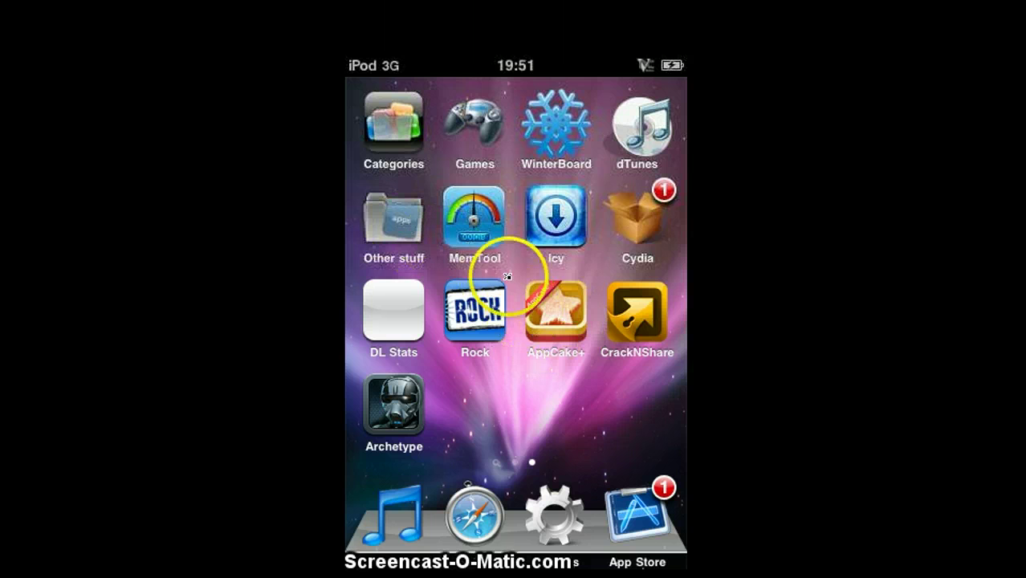
# Step: Switch to iFile from the Other stuff folder on the home screen
pyautogui.click(384, 233)
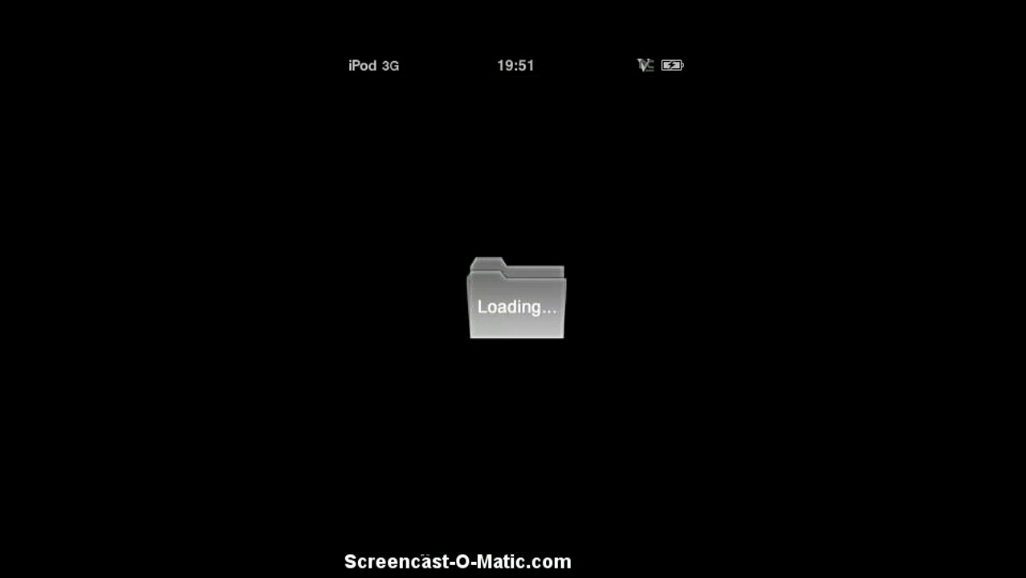
pyautogui.click(582, 349)
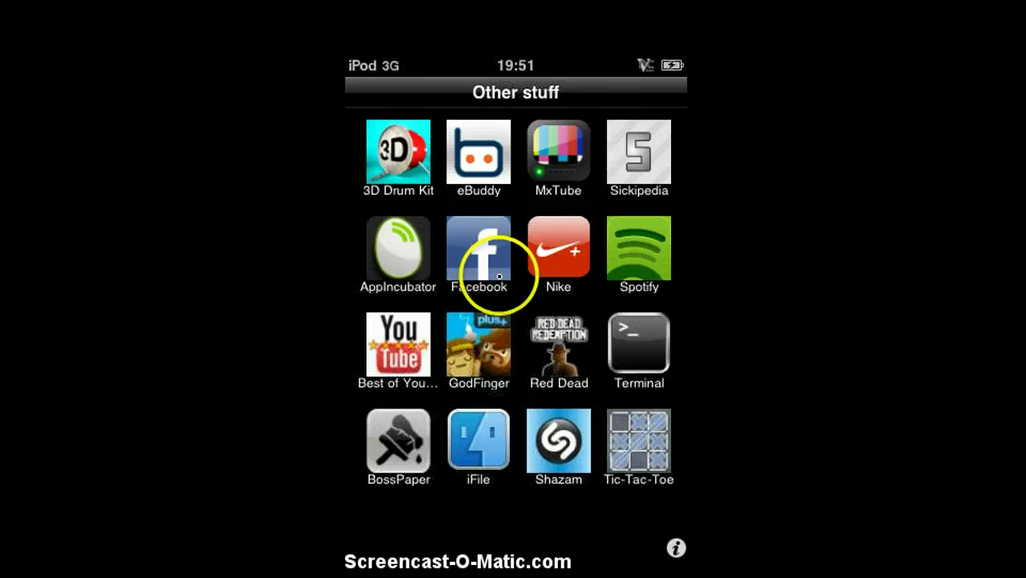
pyautogui.click(462, 458)
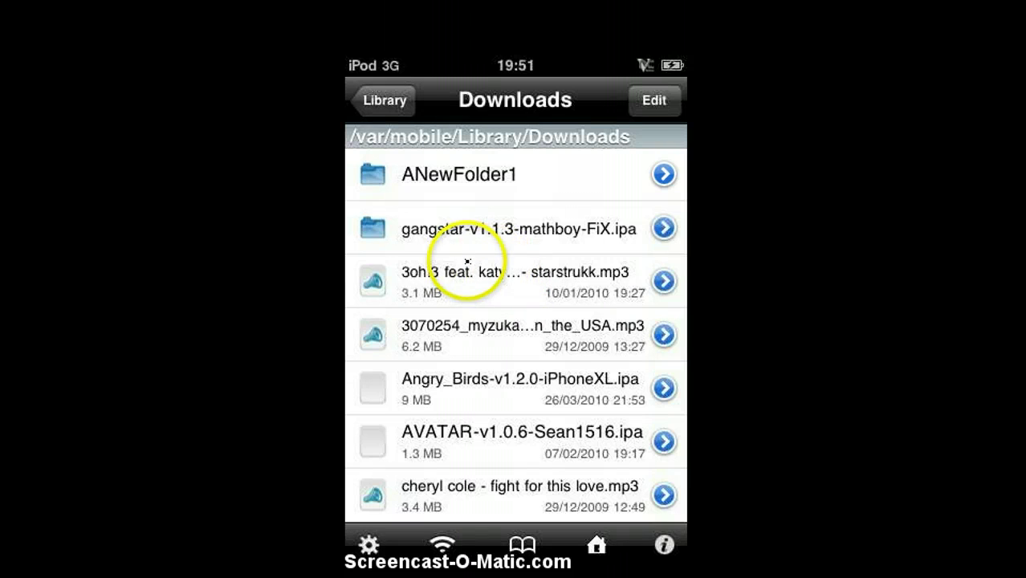
# Step: Go up from the Downloads folder to /var/mobile and open the CrackNShare folder there
pyautogui.click(399, 112)
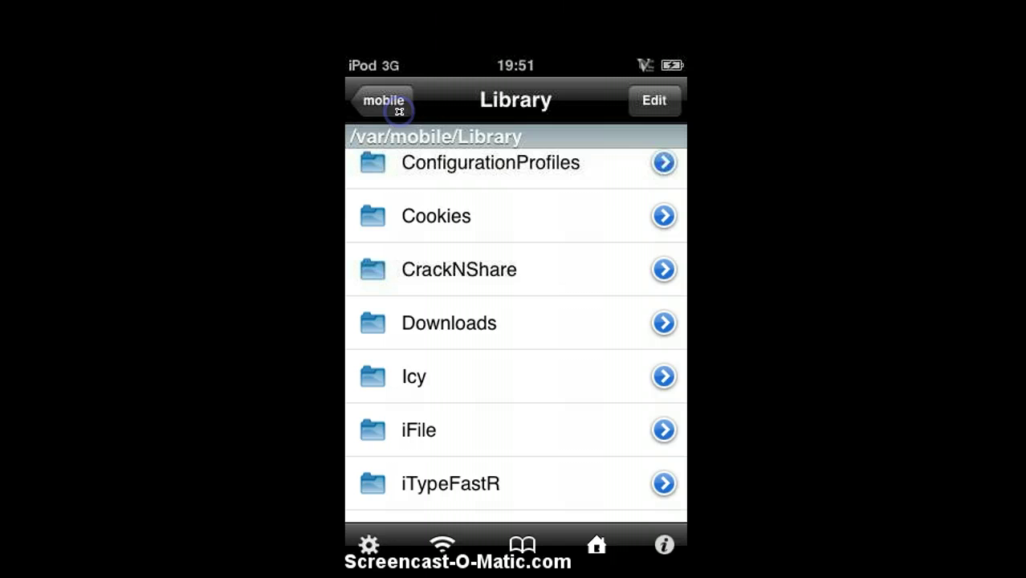
pyautogui.click(384, 100)
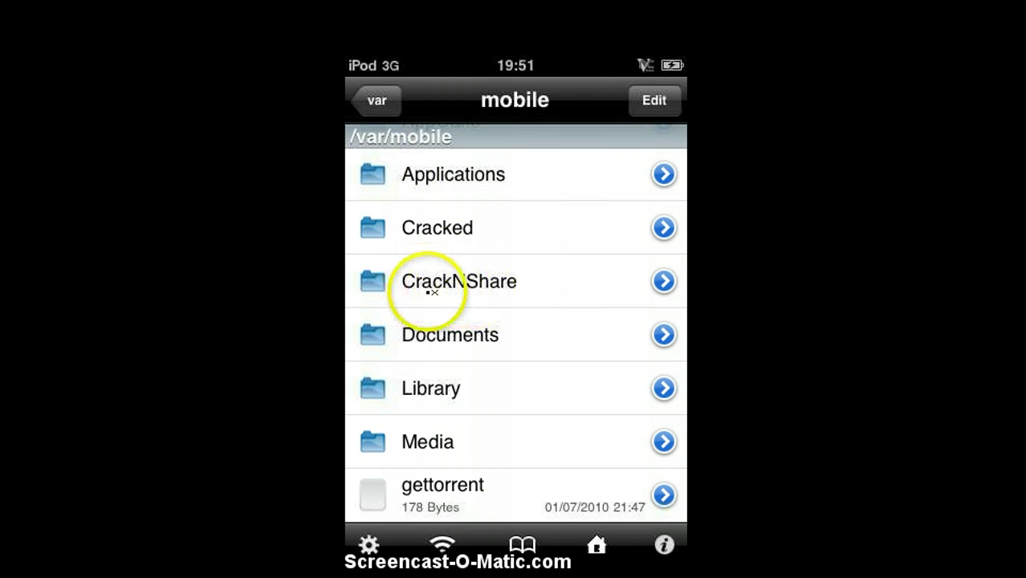
pyautogui.click(522, 282)
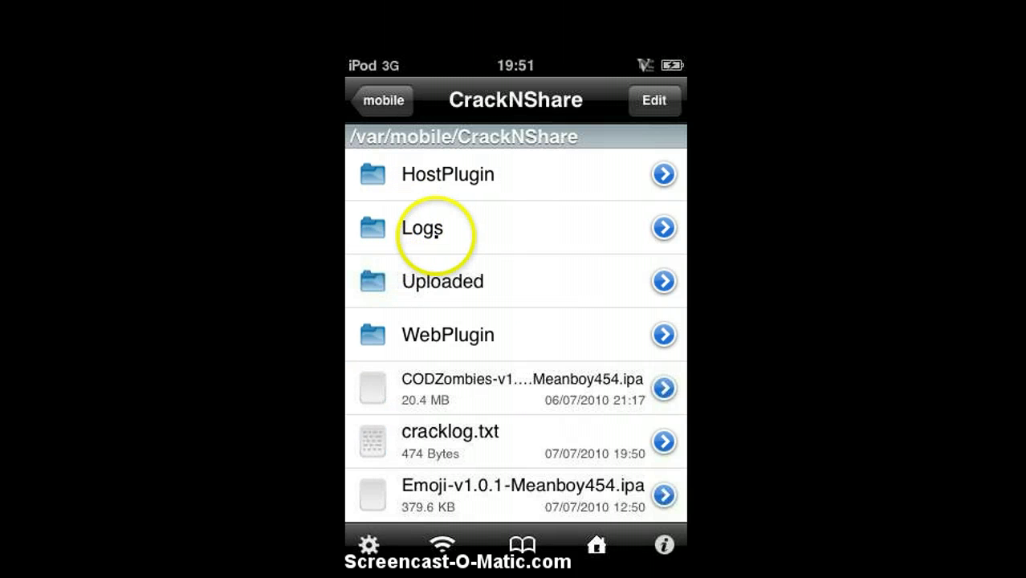
# Step: Open CrackNShare's Logs folder and view the 2010-07-06 log files from 22:10:00, 21:03:34 and 21:43:10 one after another
pyautogui.click(436, 234)
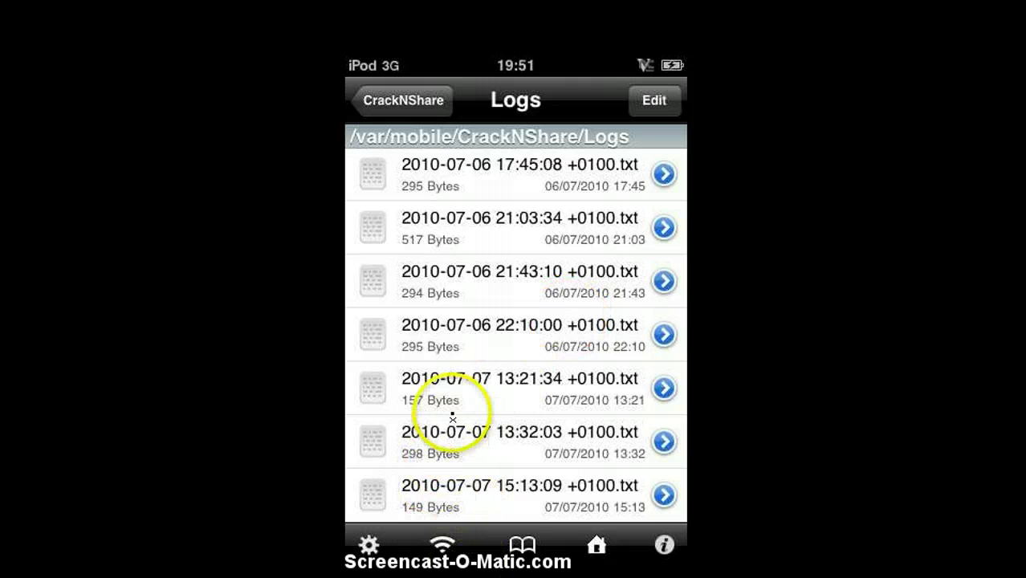
pyautogui.click(454, 350)
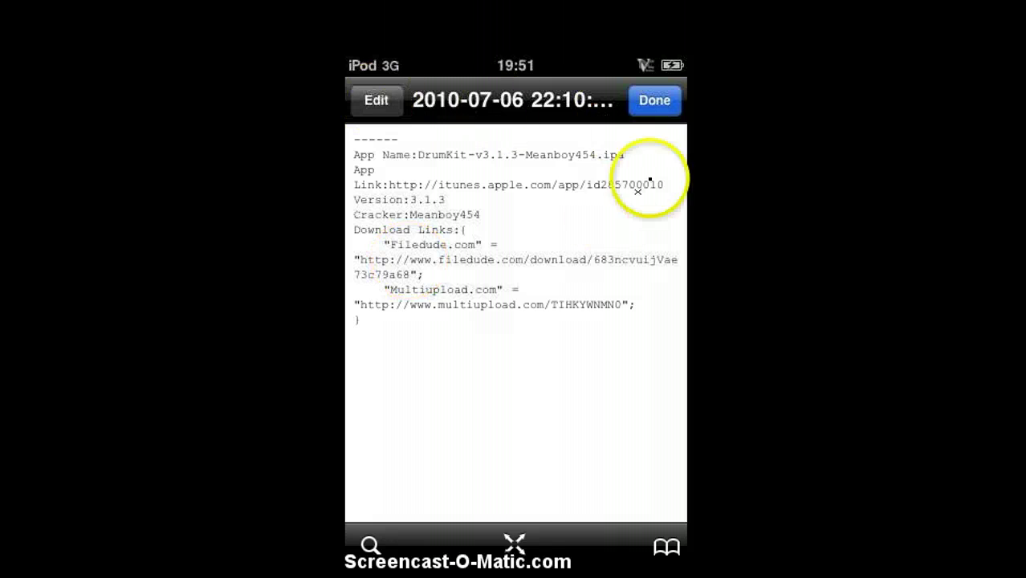
pyautogui.click(655, 102)
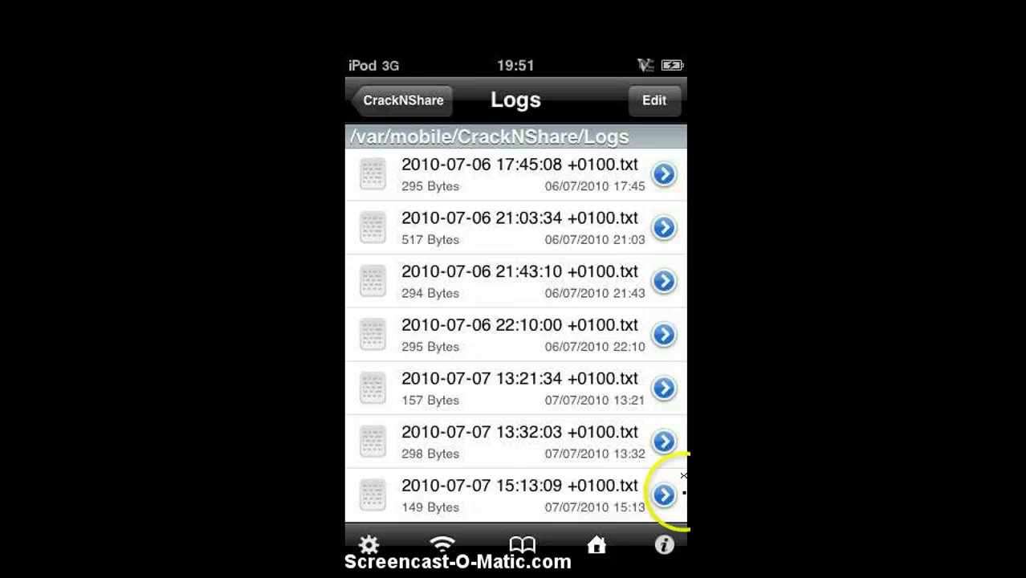
pyautogui.click(481, 250)
pyautogui.click(655, 101)
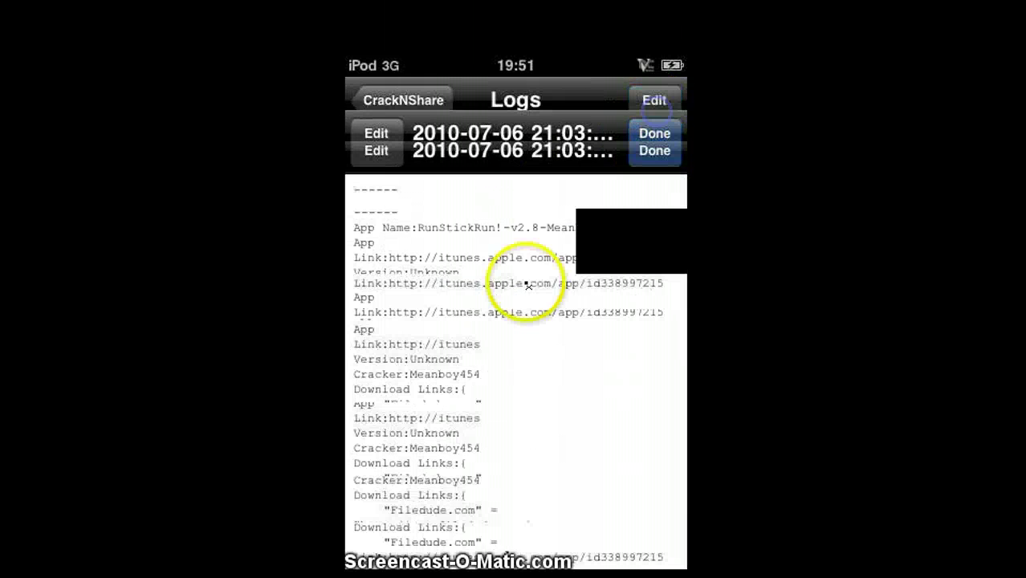
pyautogui.click(442, 281)
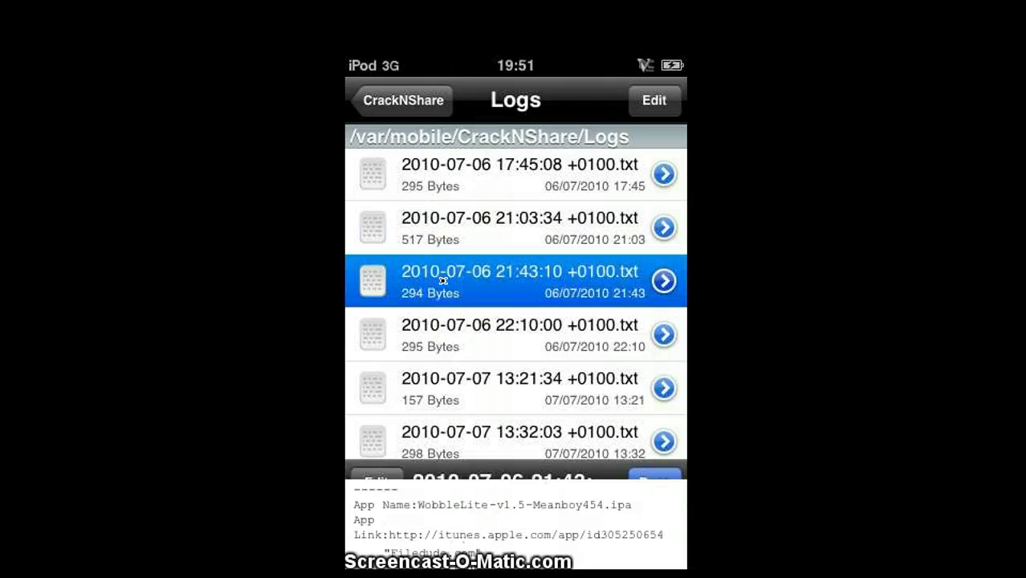